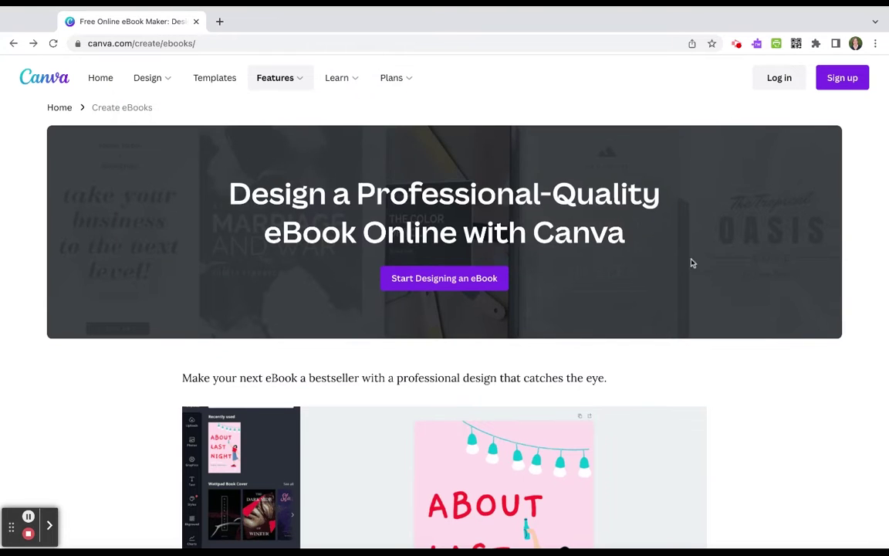
# Start designing an eBook from the eBook maker page to open a blank editor.
pyautogui.click(465, 282)
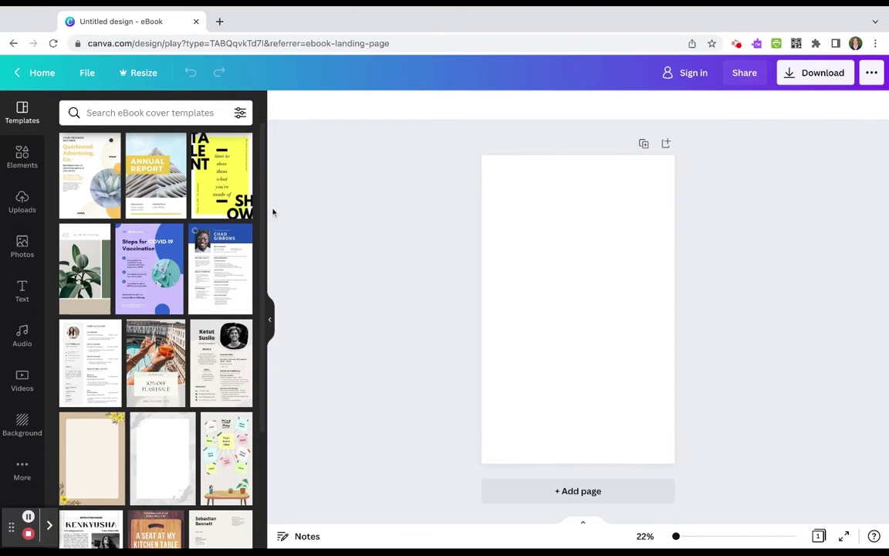
pyautogui.scroll(-5, 244, 282)
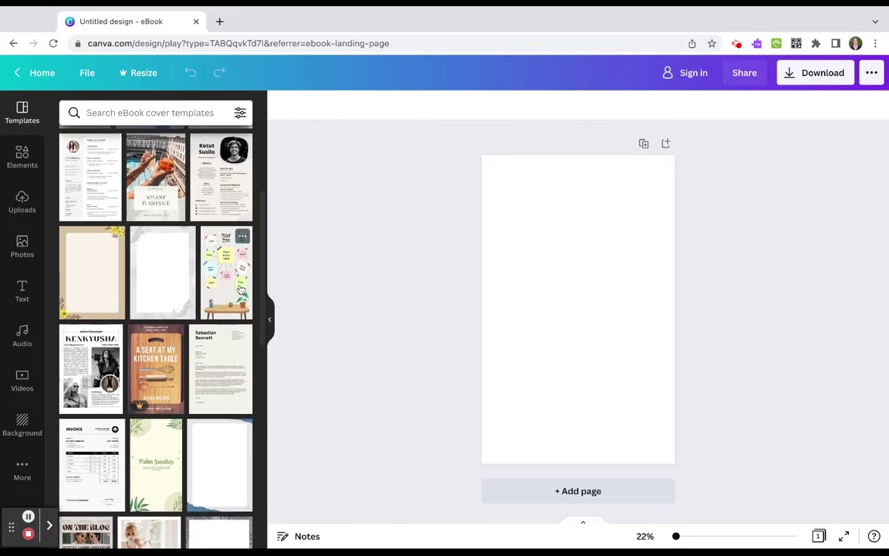
pyautogui.scroll(-3, 241, 288)
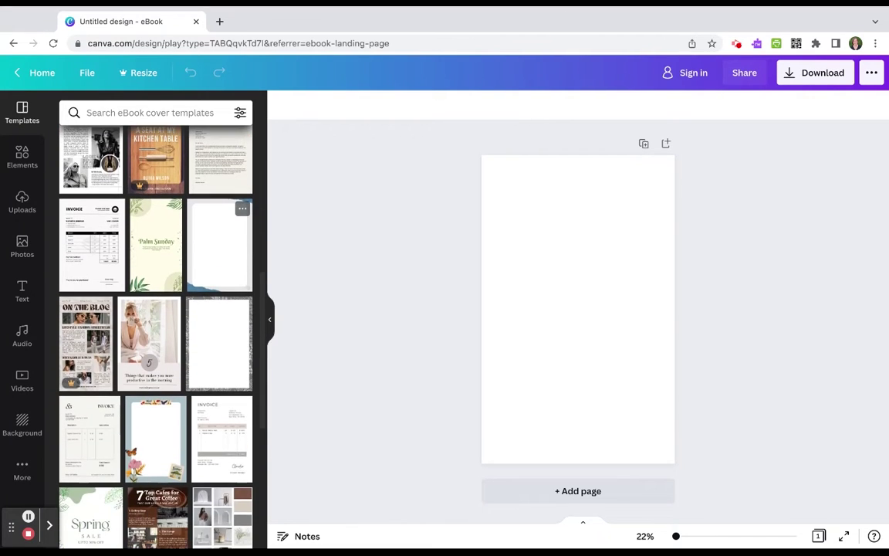
pyautogui.scroll(-3, 241, 289)
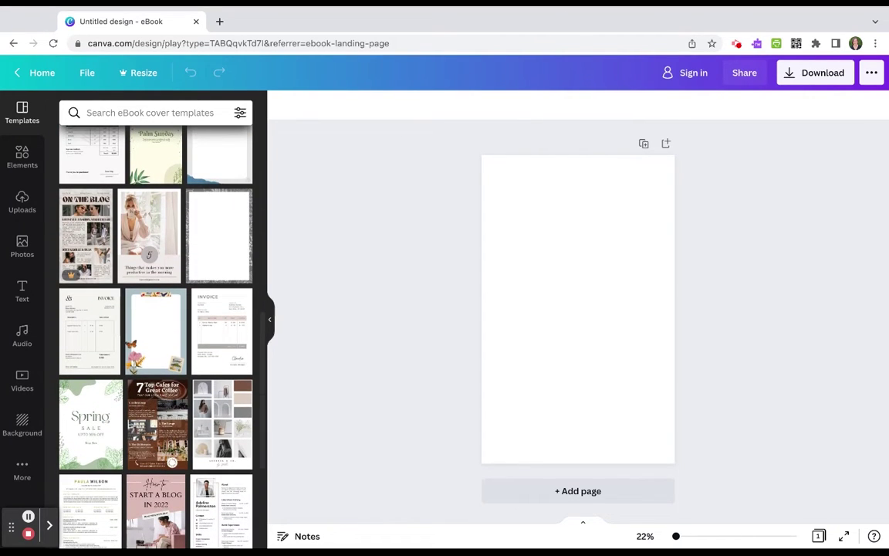
pyautogui.scroll(5, 154, 324)
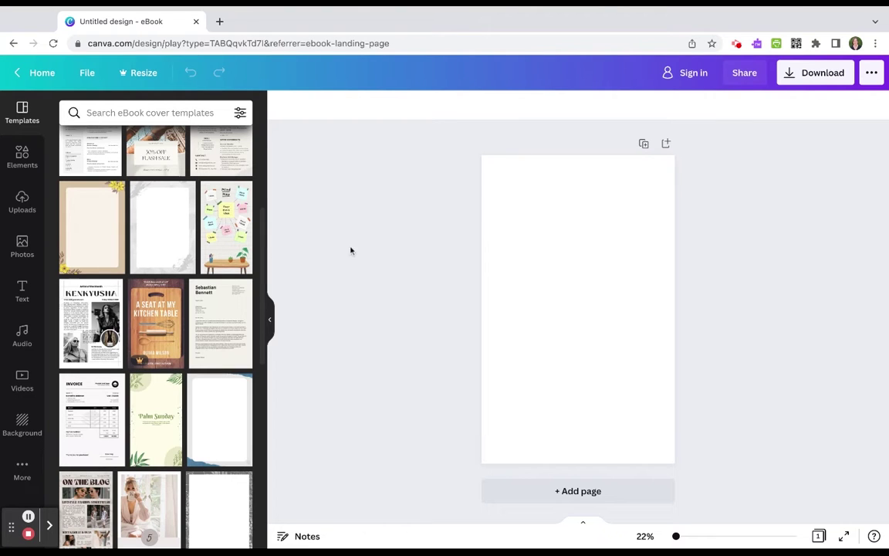
pyautogui.click(177, 224)
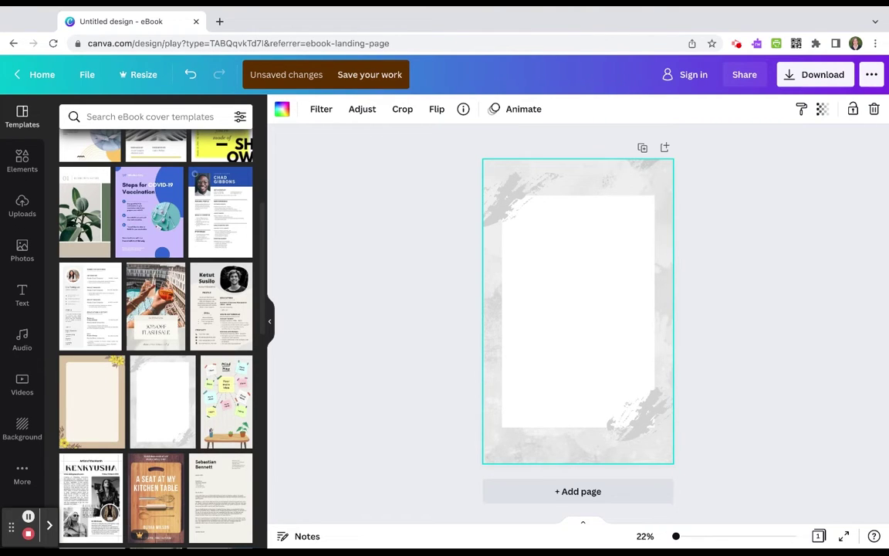
# Change the brush-stroke frame template's background from grey to purple.
pyautogui.click(282, 109)
pyautogui.click(215, 322)
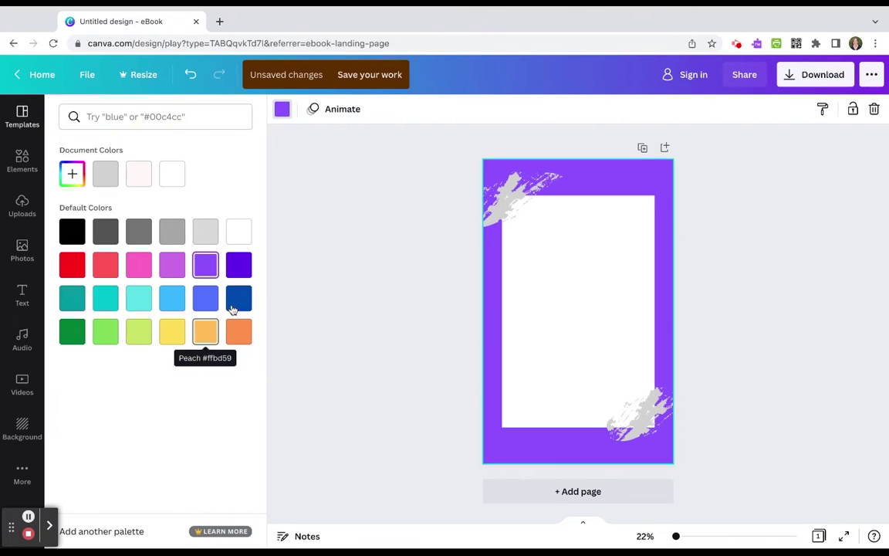
pyautogui.click(282, 111)
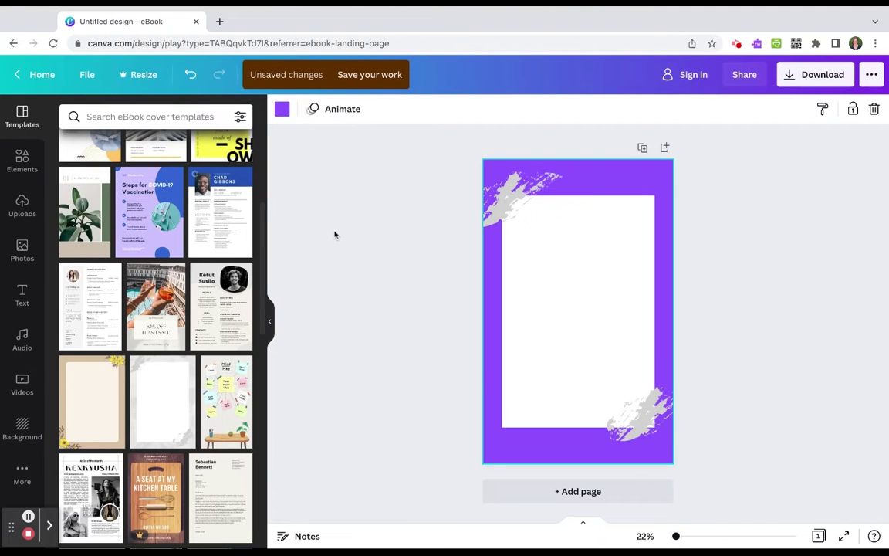
pyautogui.click(16, 162)
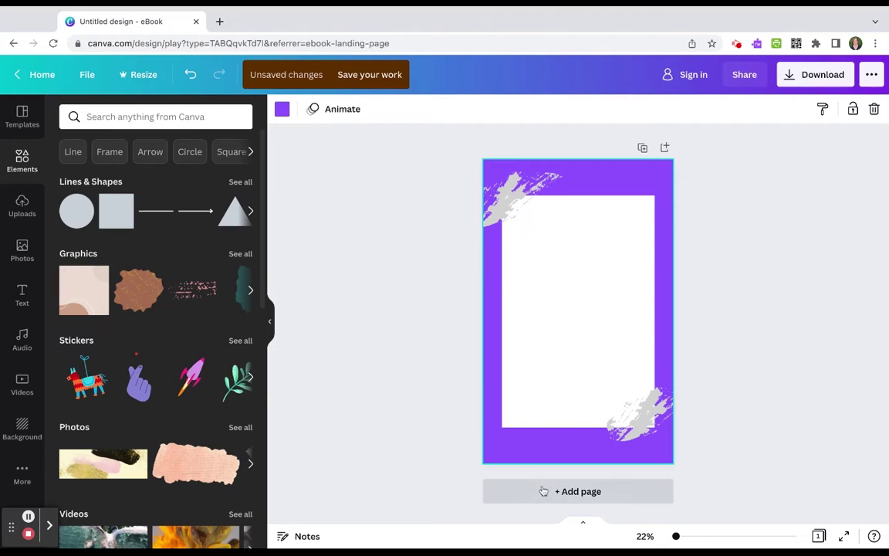
# Add the 'Thank you!' script heading, delete 'you!', reword it to 'Title', then add a page.
pyautogui.click(21, 293)
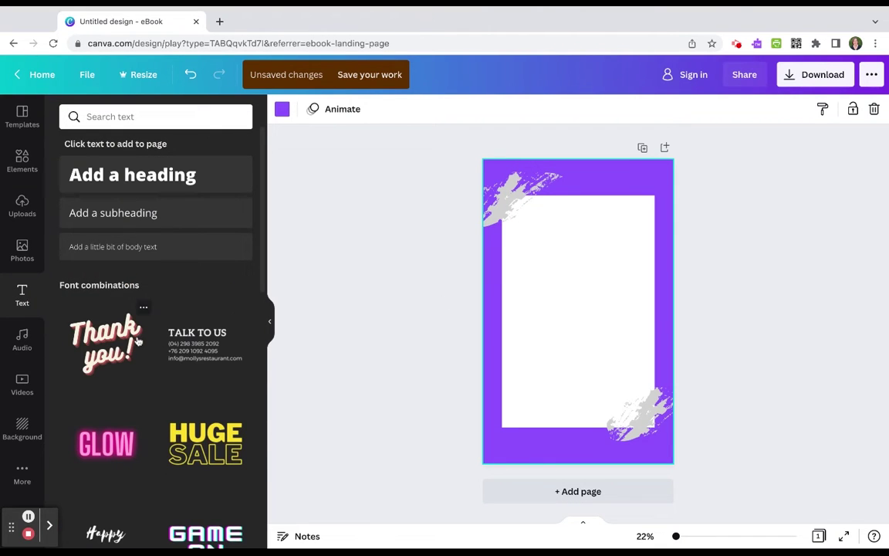
pyautogui.click(111, 332)
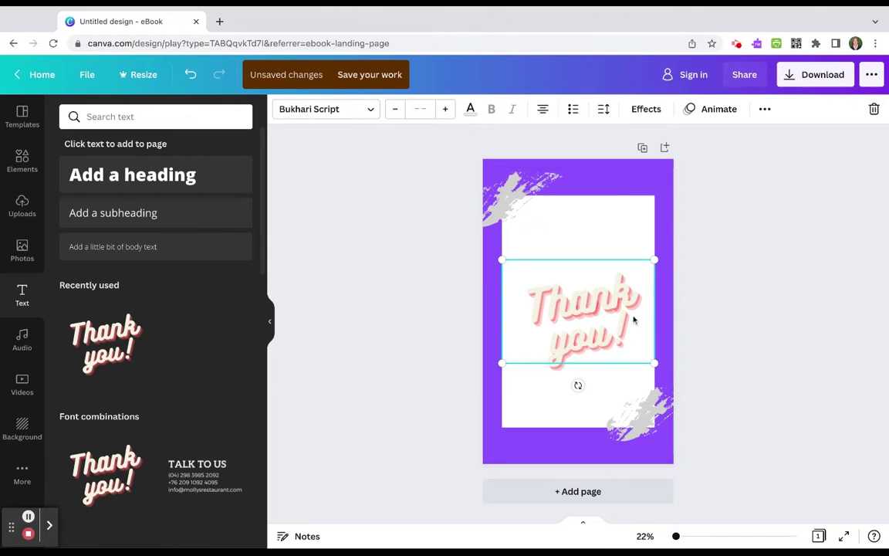
pyautogui.click(595, 312)
pyautogui.click(599, 312)
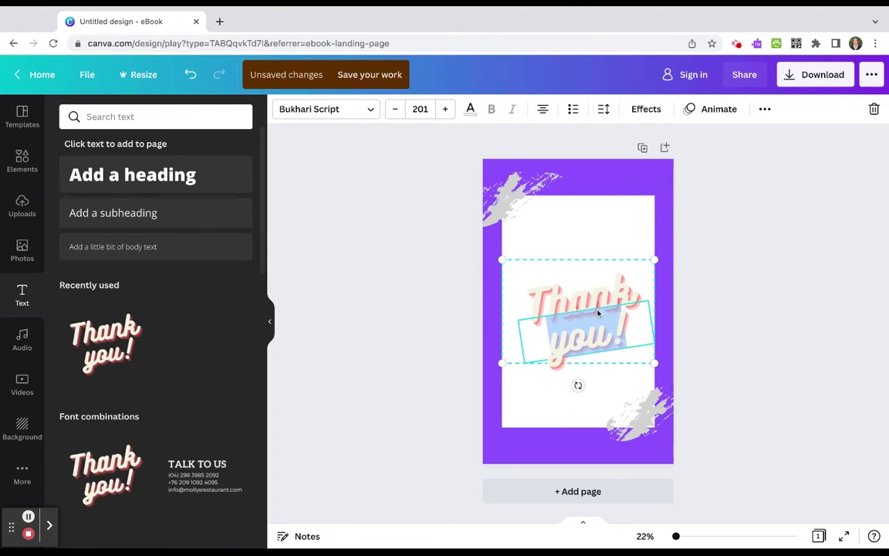
pyautogui.press('BackSpace')
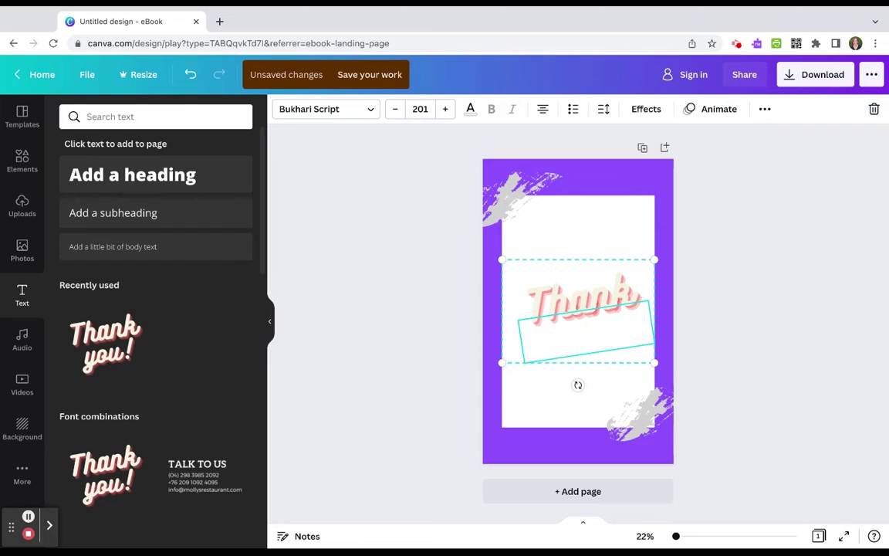
pyautogui.doubleClick(592, 296)
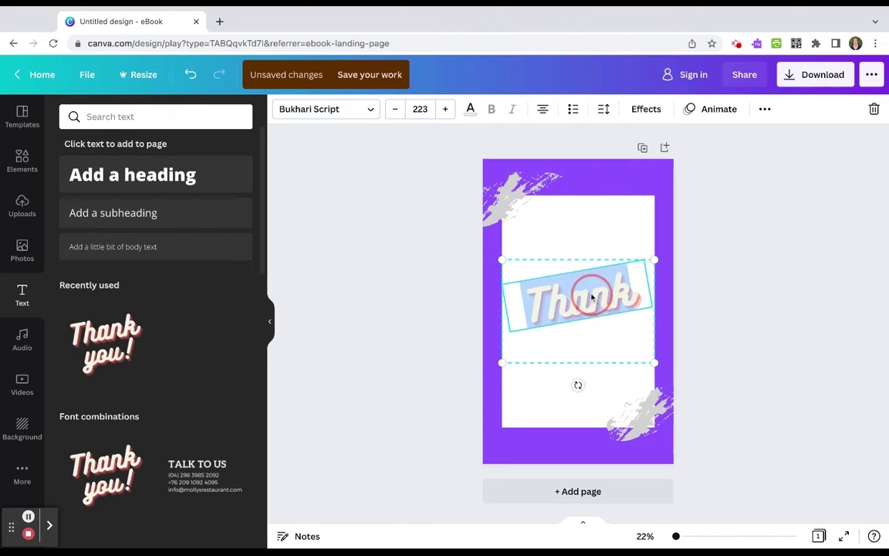
pyautogui.write('Title')
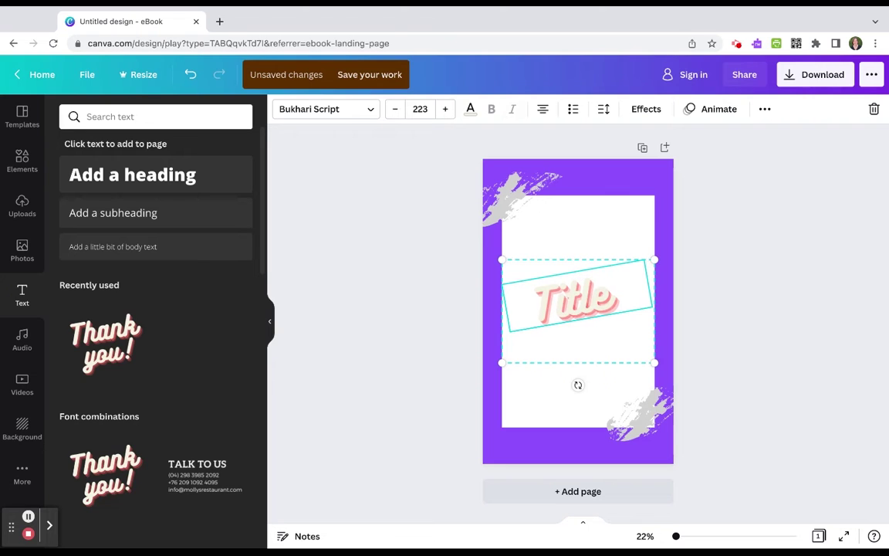
pyautogui.click(590, 231)
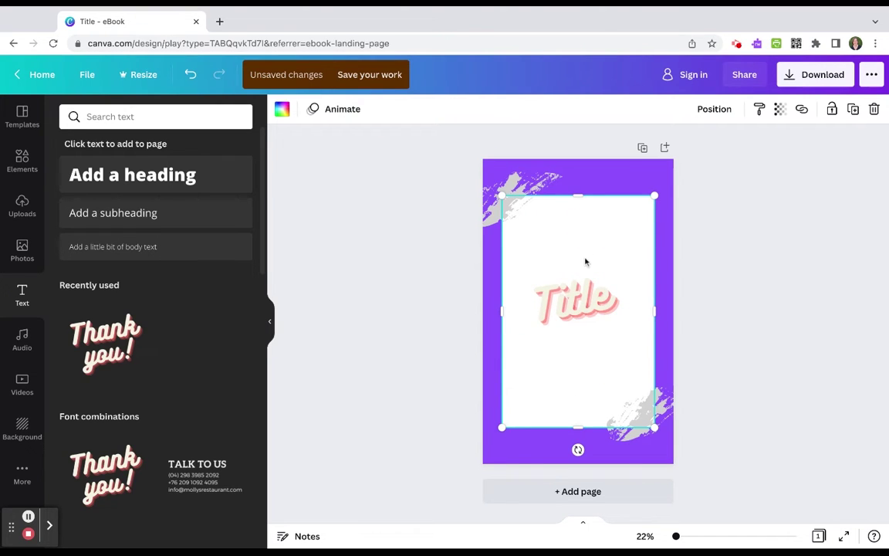
pyautogui.click(580, 491)
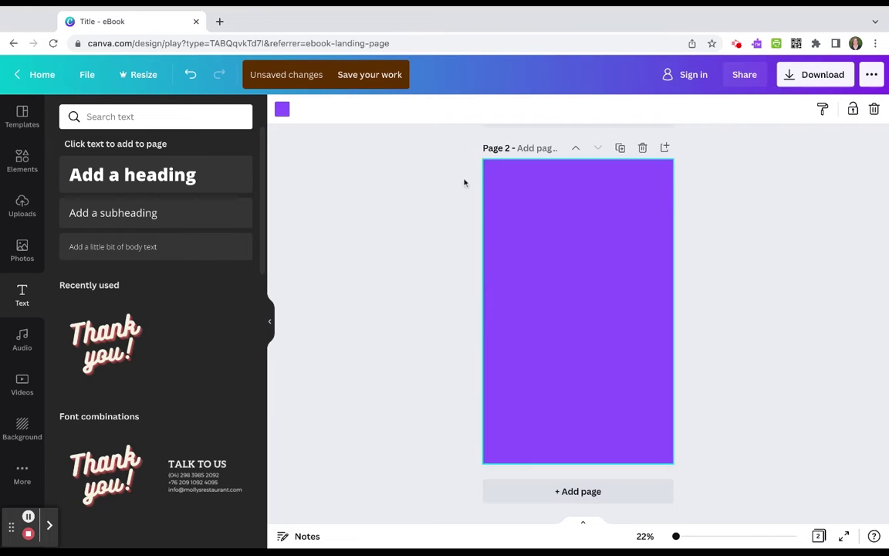
# Make page 2's background white and place the pink rocket sticker on it.
pyautogui.click(283, 111)
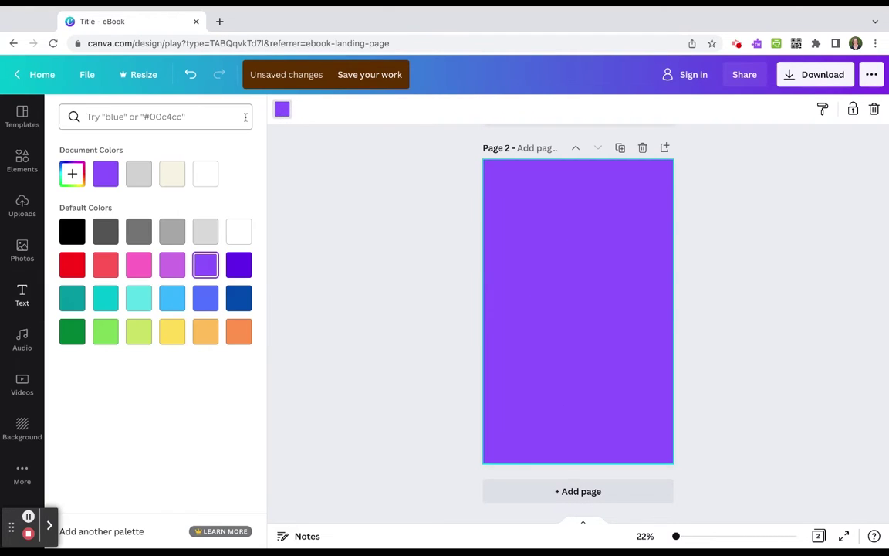
pyautogui.click(139, 179)
pyautogui.click(207, 180)
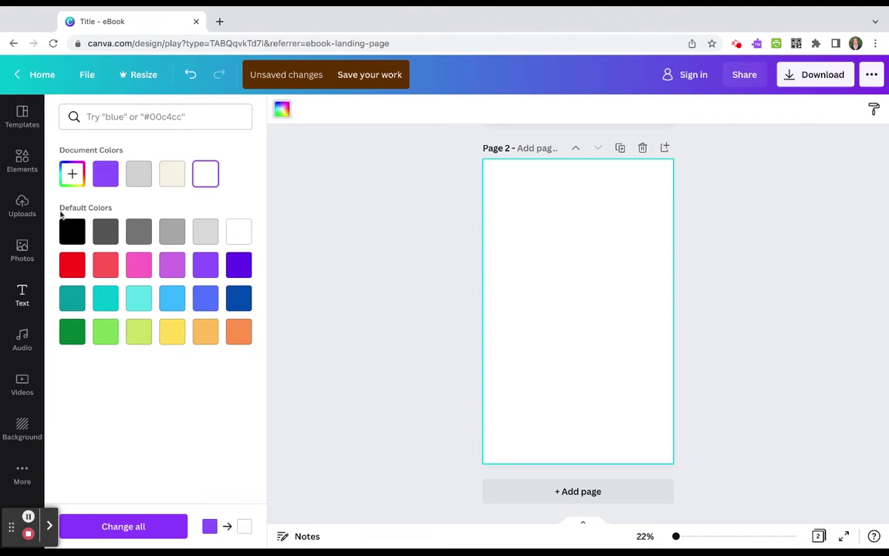
pyautogui.click(23, 160)
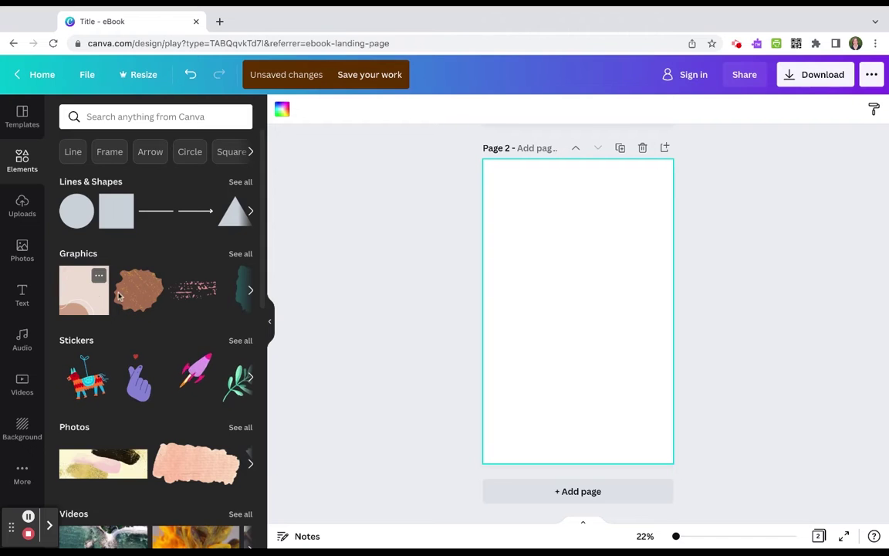
pyautogui.click(195, 373)
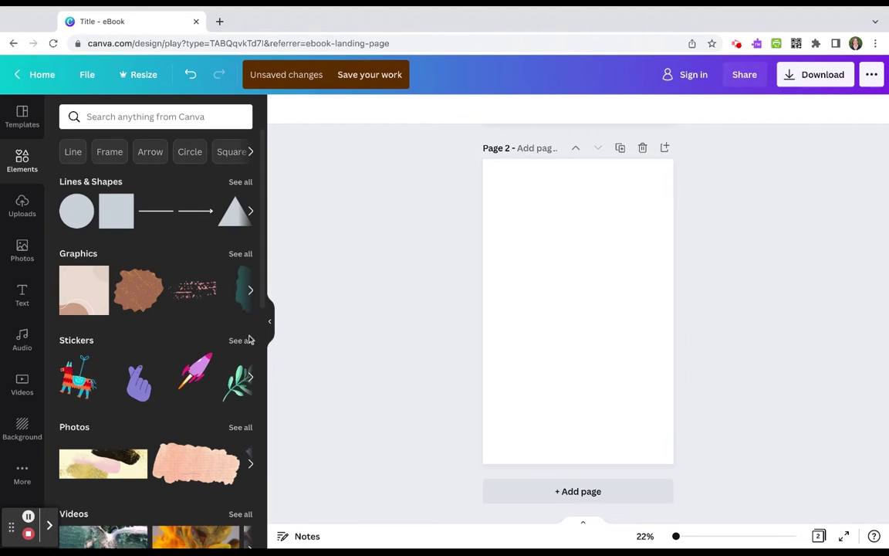
pyautogui.click(199, 369)
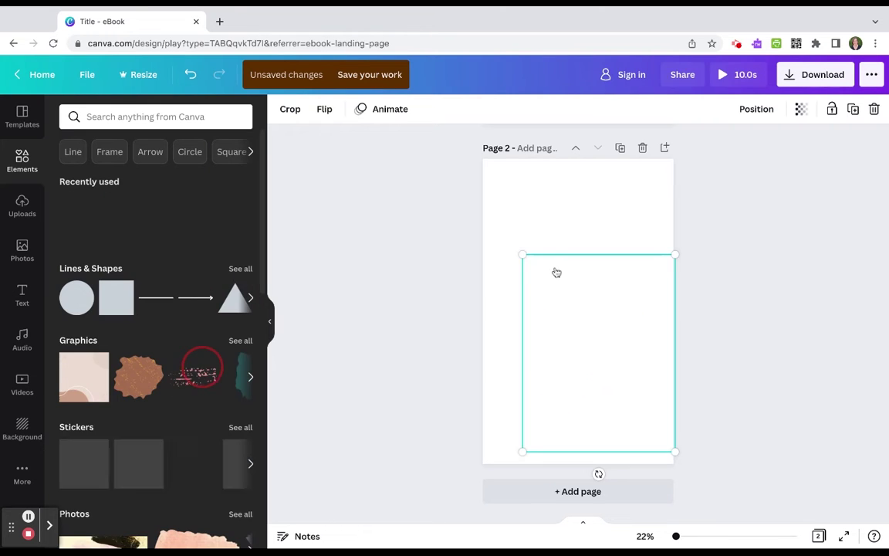
pyautogui.click(525, 220)
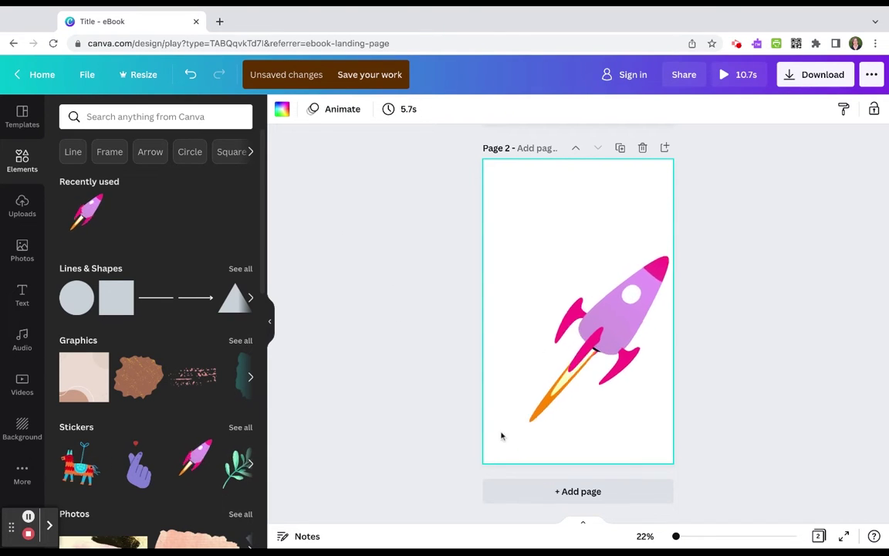
# Try reordering the rocket page, keep it after the title page, and add a blank third page.
pyautogui.click(576, 148)
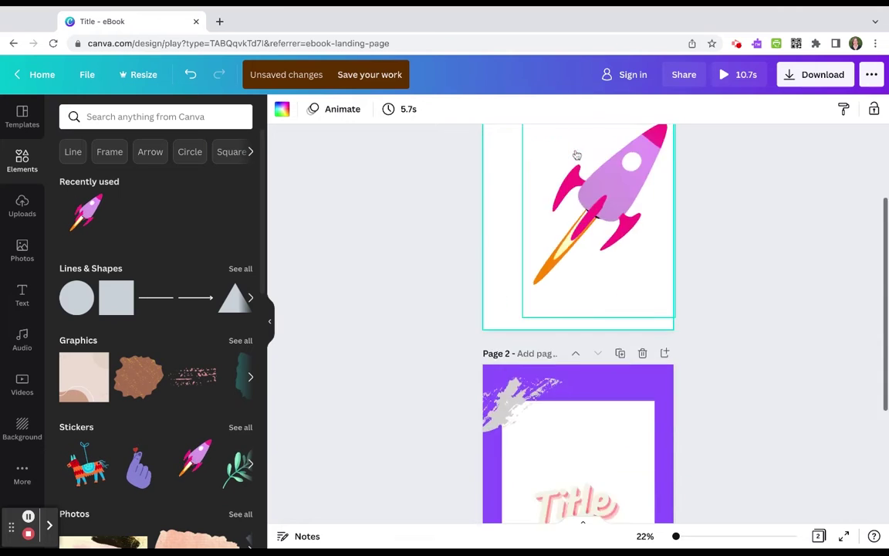
pyautogui.click(598, 150)
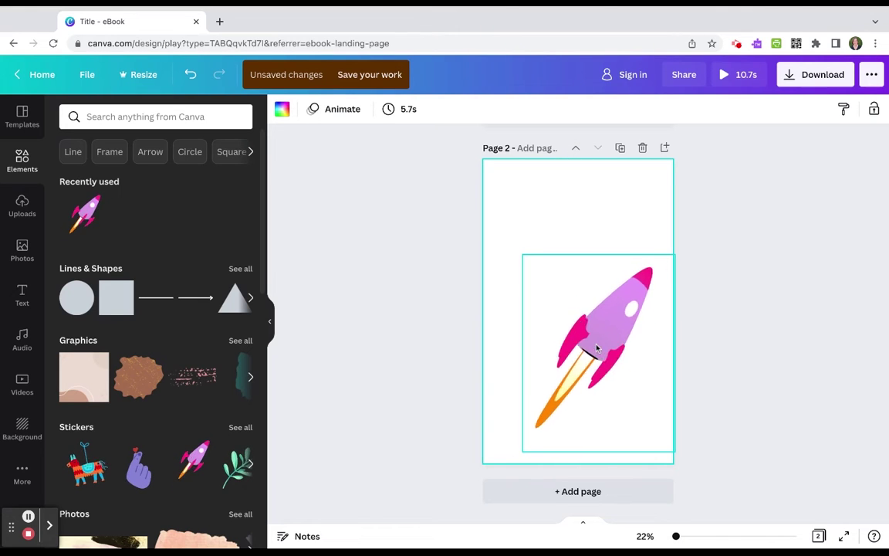
pyautogui.click(555, 496)
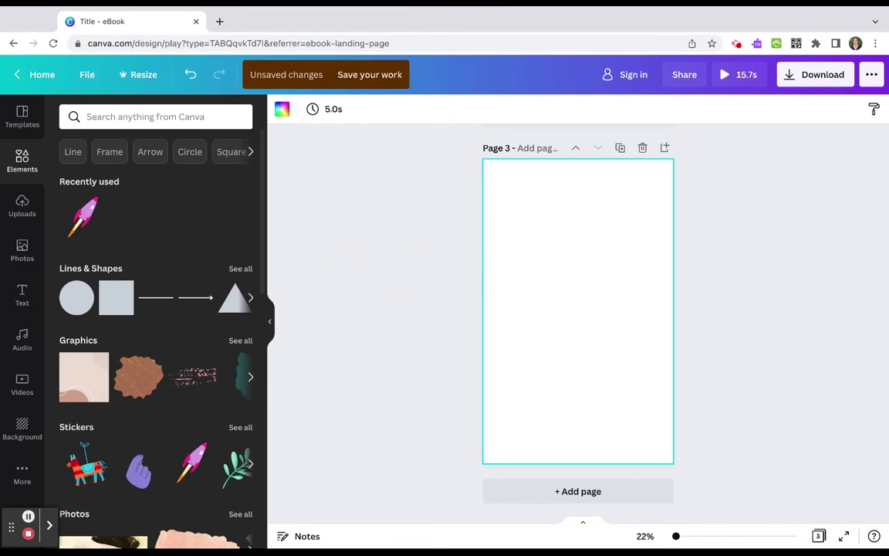
# Add the TALK TO US text combination to page 3, enlarge it, and retitle it MORE TO THE STORY.
pyautogui.click(28, 299)
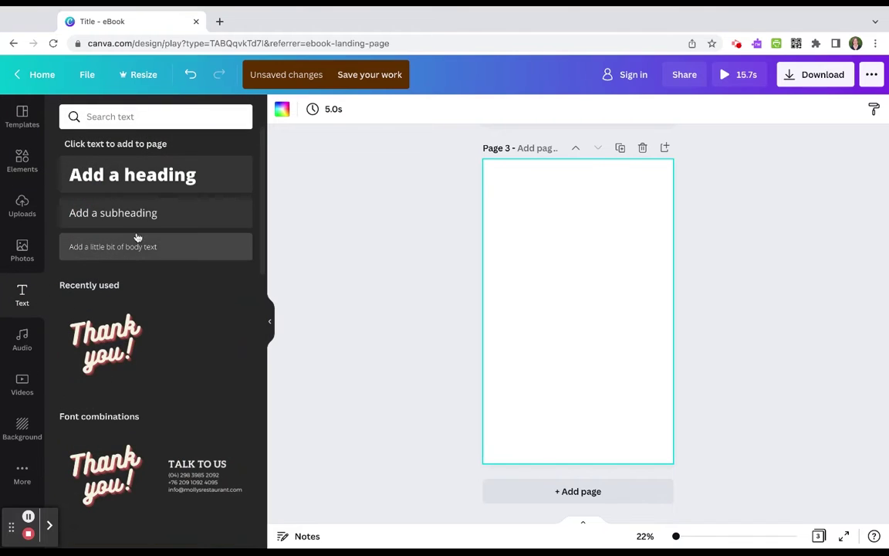
pyautogui.scroll(-5, 133, 345)
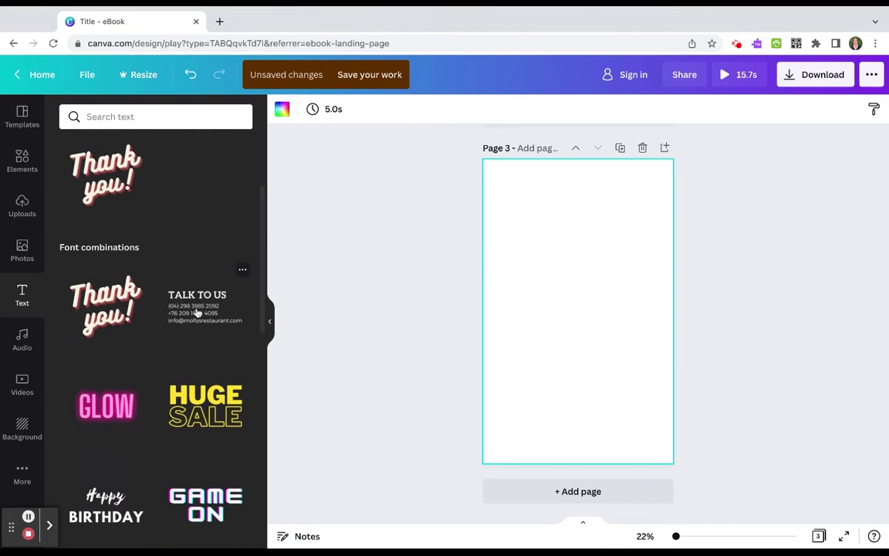
pyautogui.click(198, 312)
pyautogui.click(563, 311)
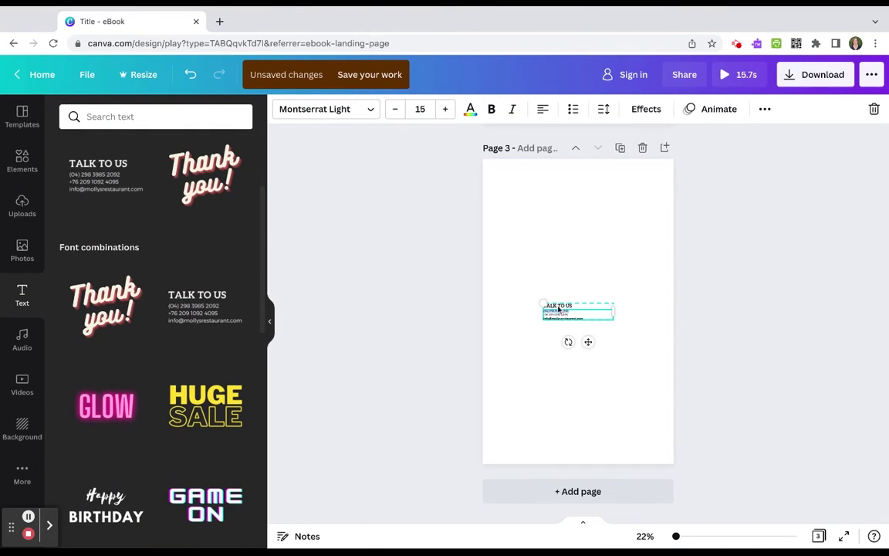
pyautogui.moveTo(543, 300); pyautogui.dragTo(514, 225)
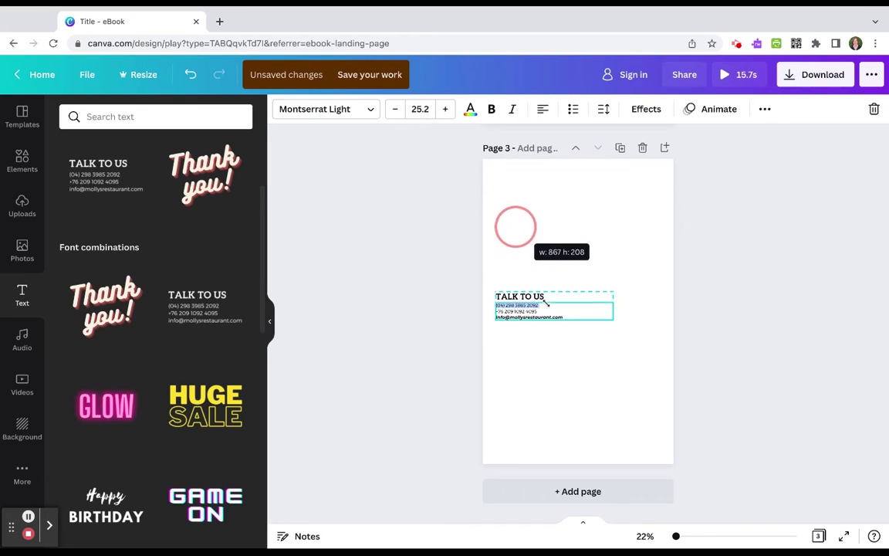
pyautogui.doubleClick(516, 296)
pyautogui.write('MORE')
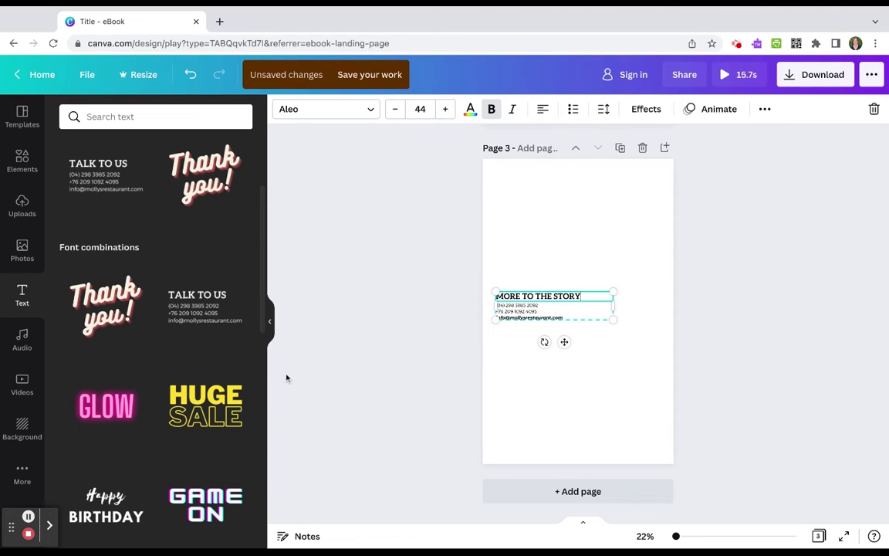
pyautogui.click(562, 230)
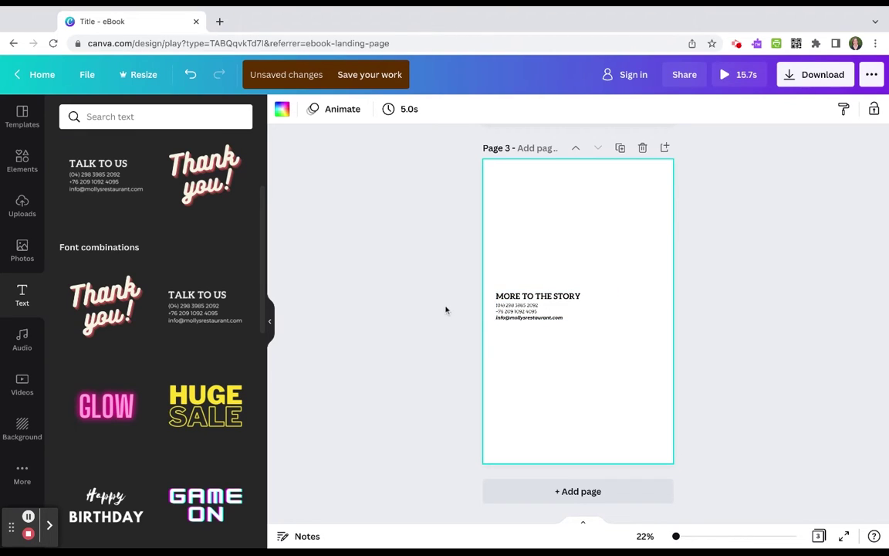
pyautogui.click(26, 249)
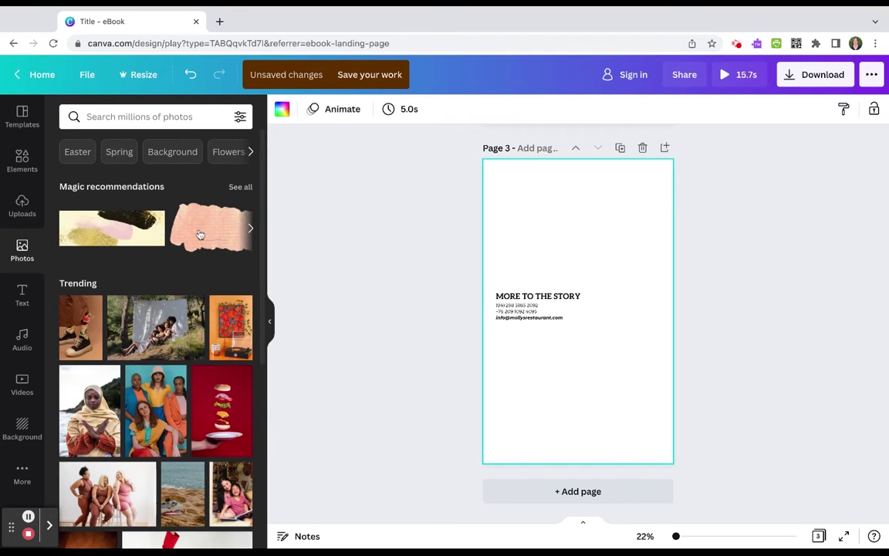
# Place the red floating-burger photo on page 3, shrunk to sit above the heading.
pyautogui.click(212, 374)
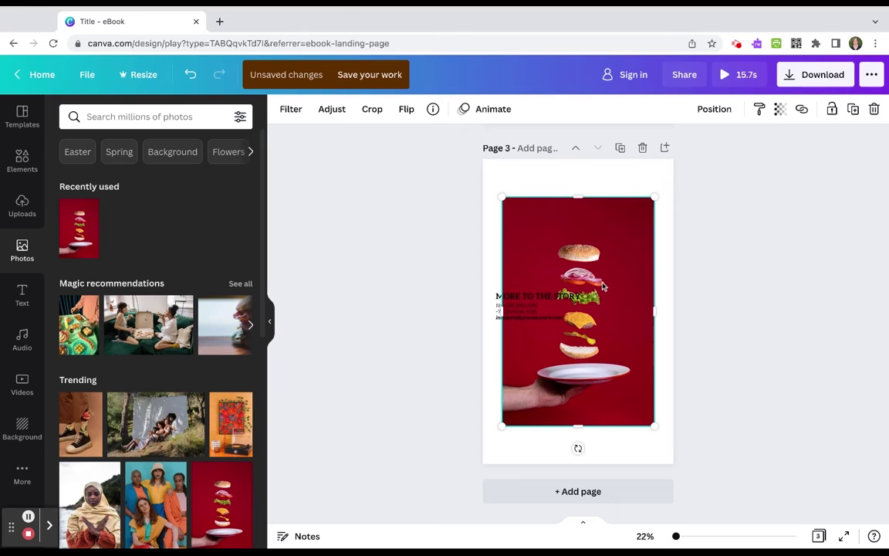
pyautogui.moveTo(653, 426); pyautogui.dragTo(565, 262)
pyautogui.click(602, 243)
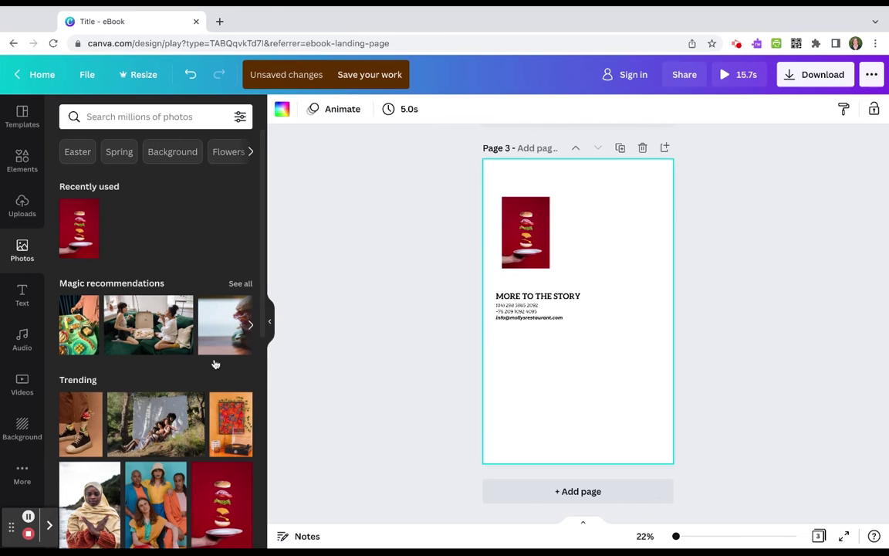
pyautogui.scroll(-5, 205, 360)
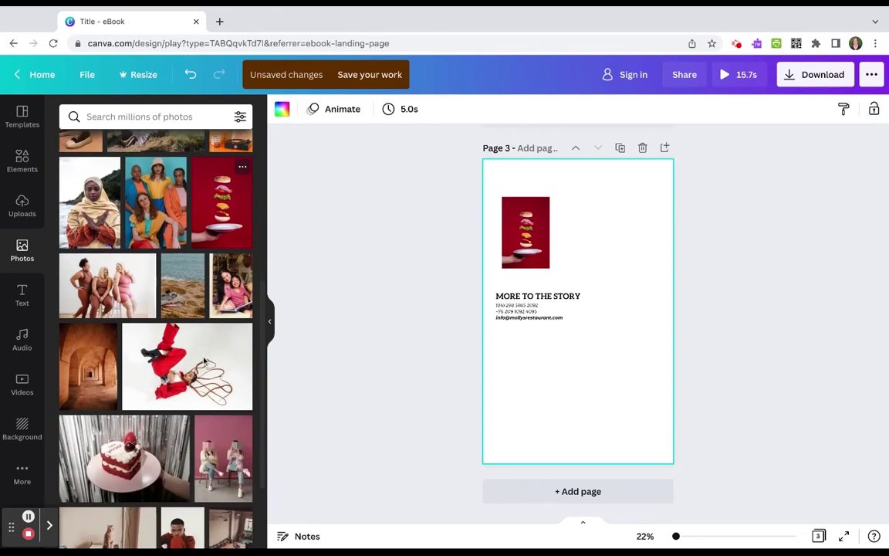
pyautogui.scroll(-4, 205, 360)
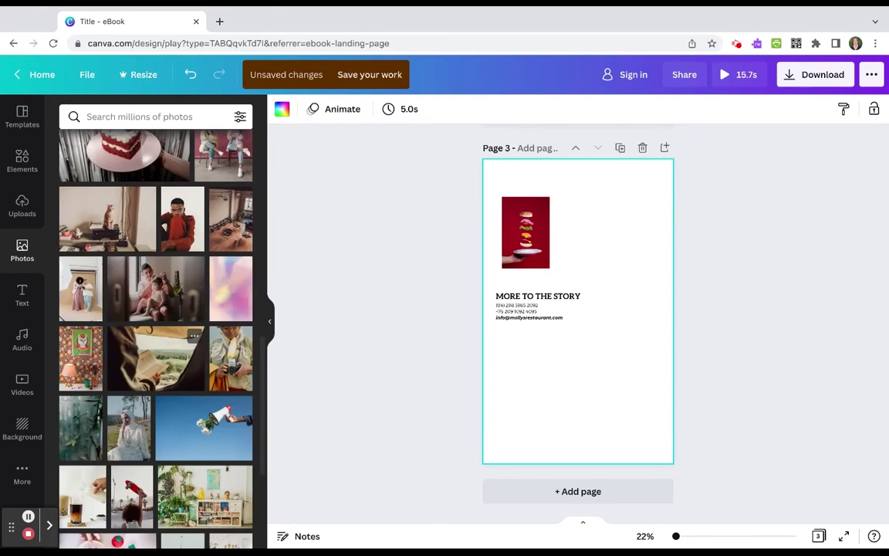
pyautogui.scroll(10, 209, 309)
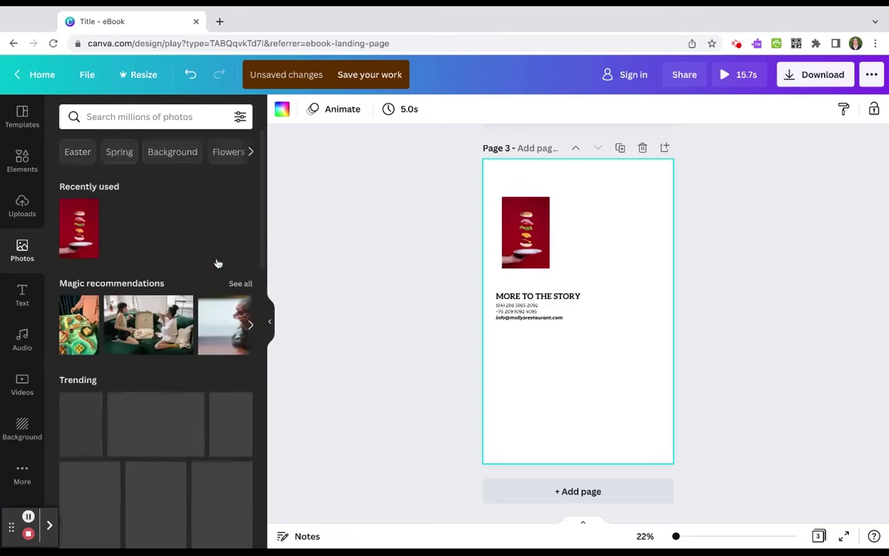
# Move the burger page up one position so it becomes page 2.
pyautogui.click(342, 108)
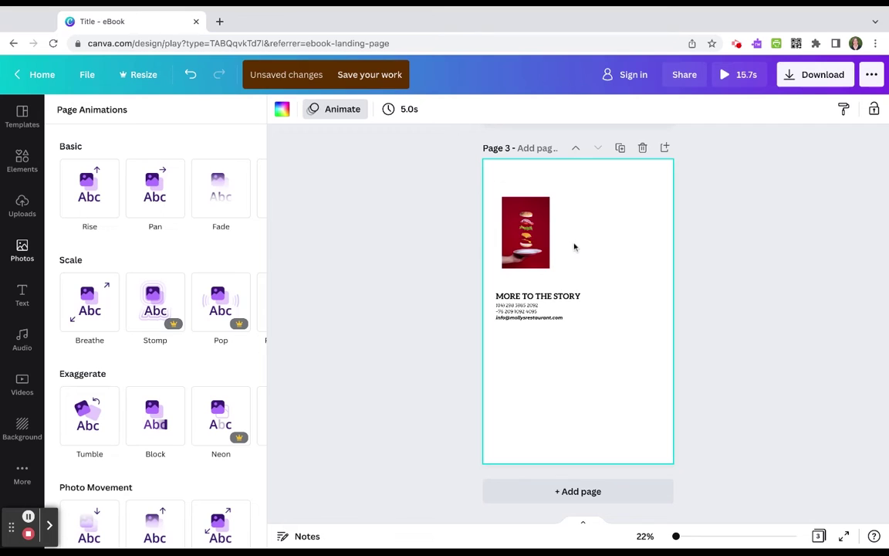
pyautogui.click(576, 148)
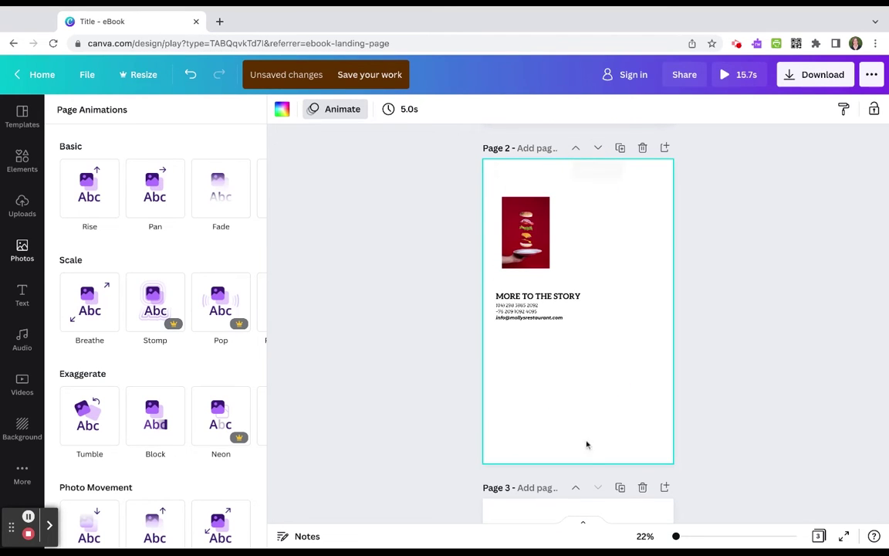
pyautogui.click(583, 525)
# Apply the Pan page animation to the title page.
pyautogui.click(290, 487)
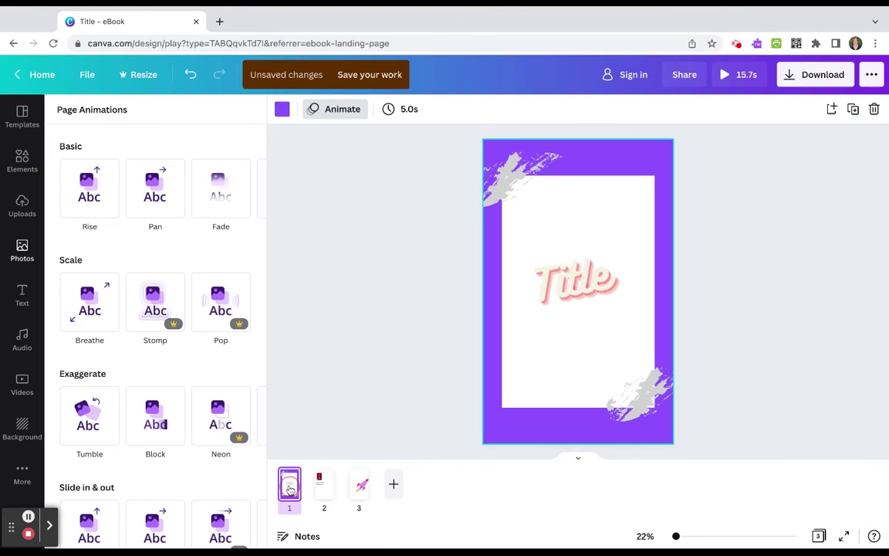
pyautogui.click(337, 110)
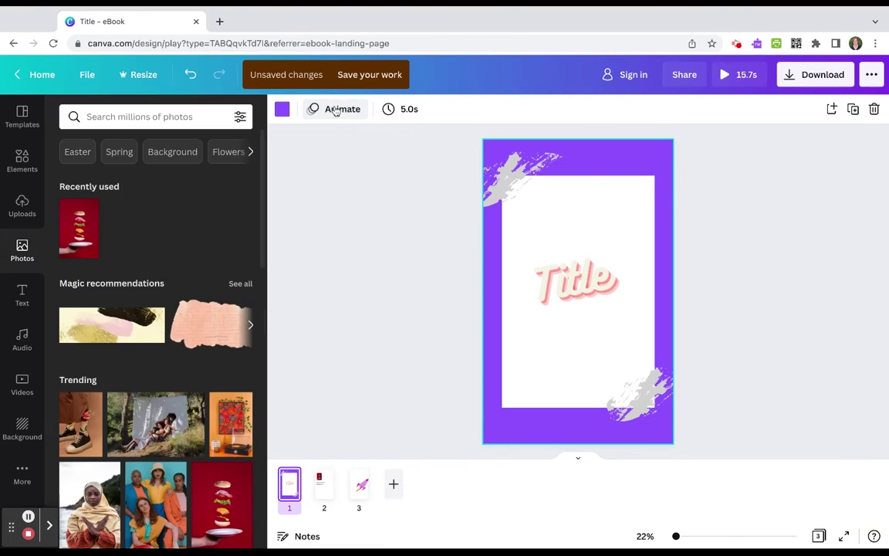
pyautogui.click(337, 109)
pyautogui.click(158, 188)
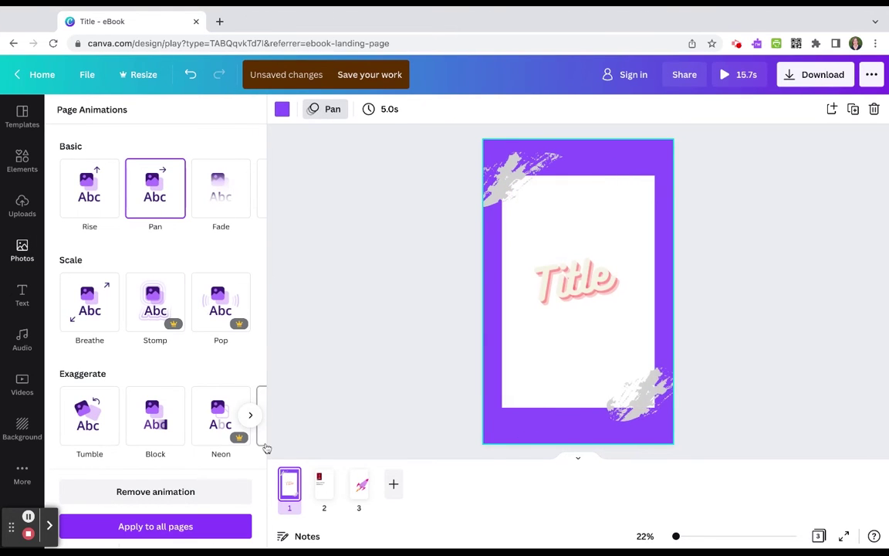
pyautogui.click(358, 486)
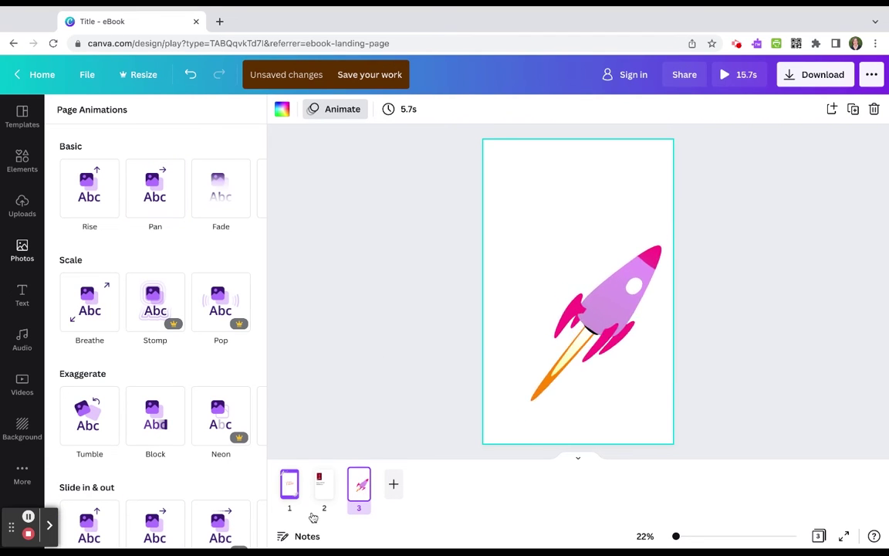
pyautogui.scroll(5, 270, 446)
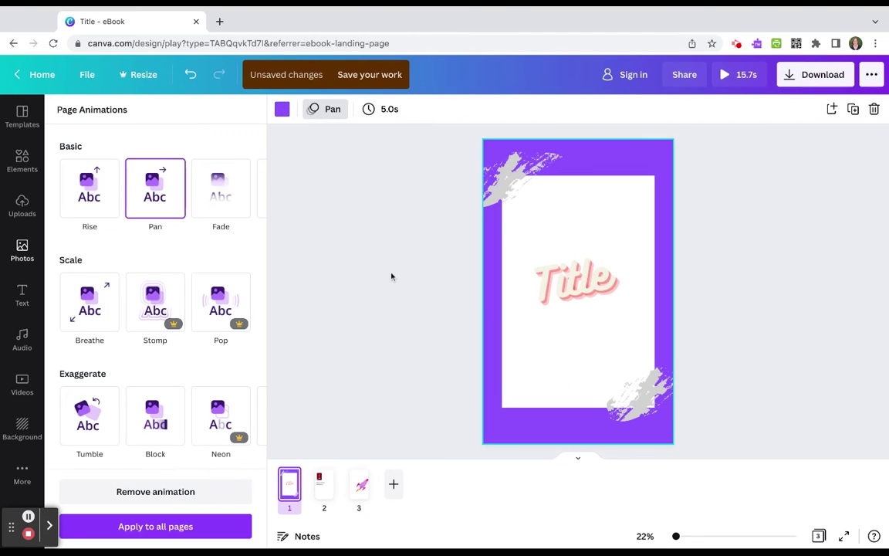
pyautogui.click(325, 109)
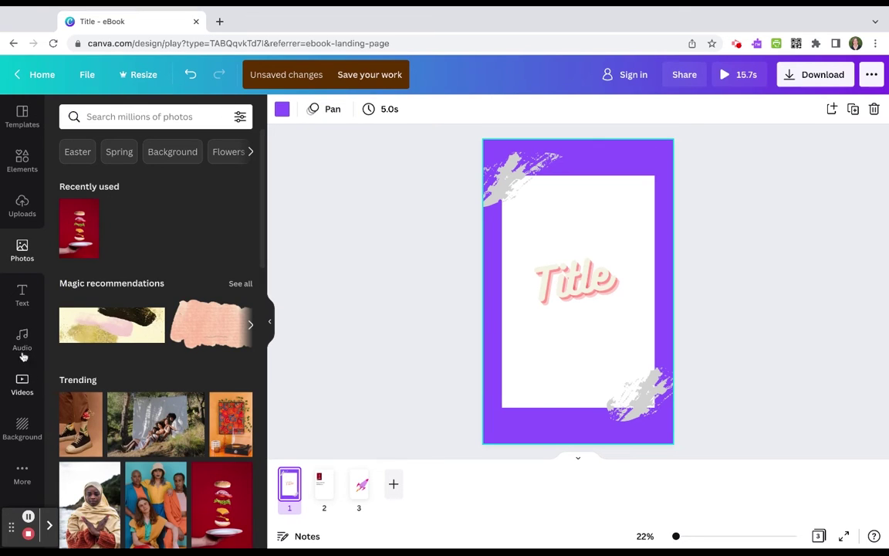
# Swap the title page's purple background for the grey brick-wall texture.
pyautogui.click(24, 207)
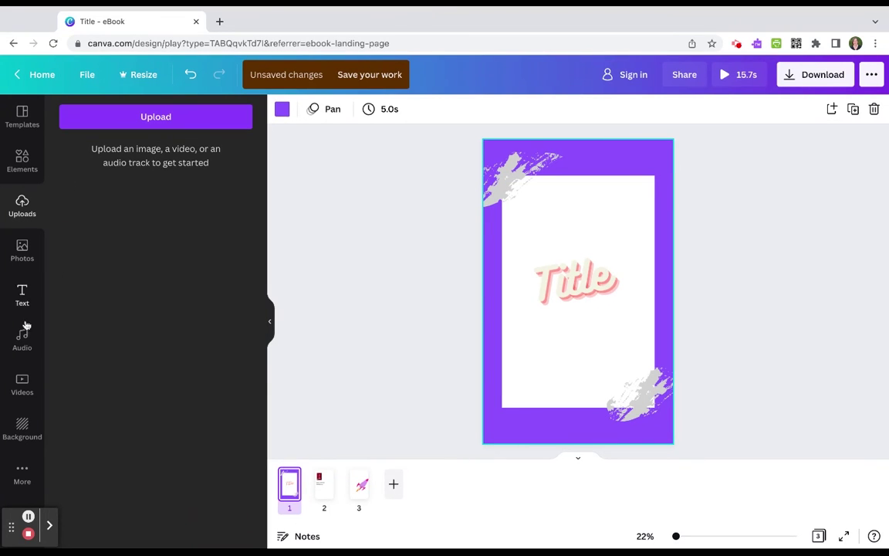
pyautogui.click(23, 431)
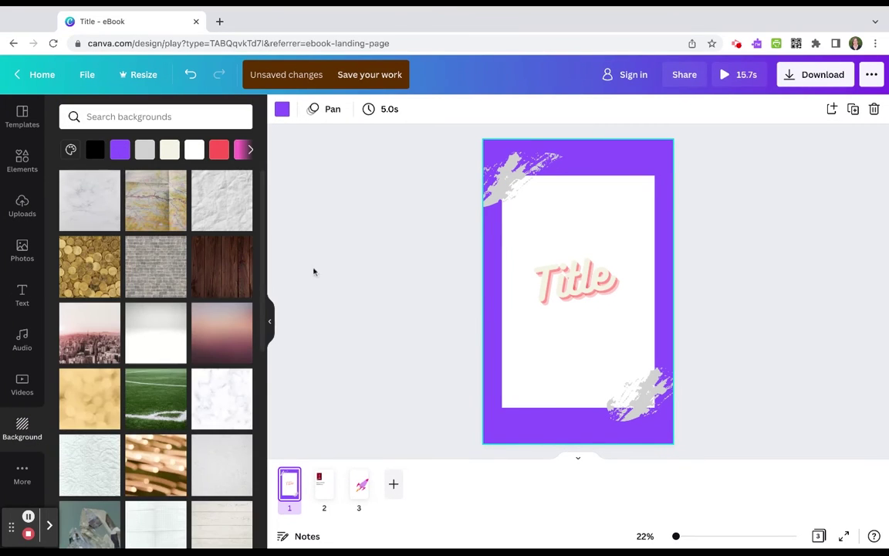
pyautogui.click(143, 288)
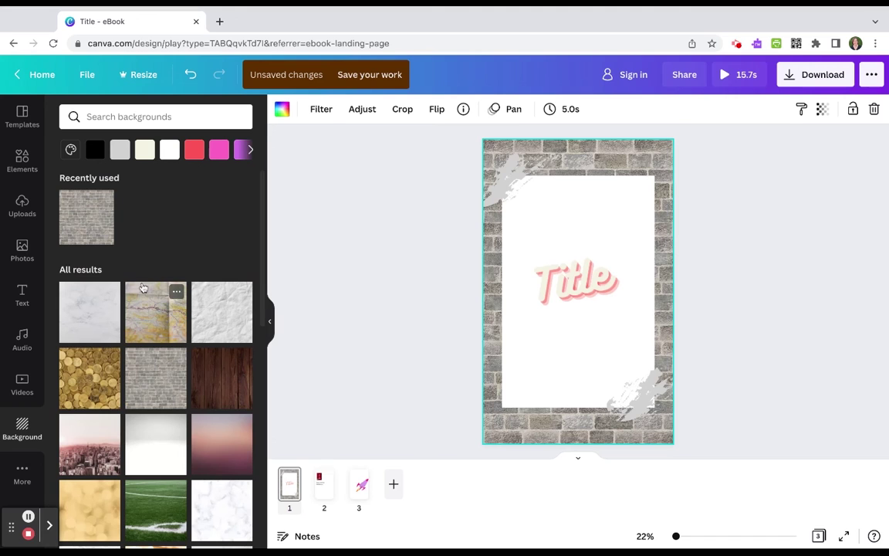
pyautogui.click(26, 120)
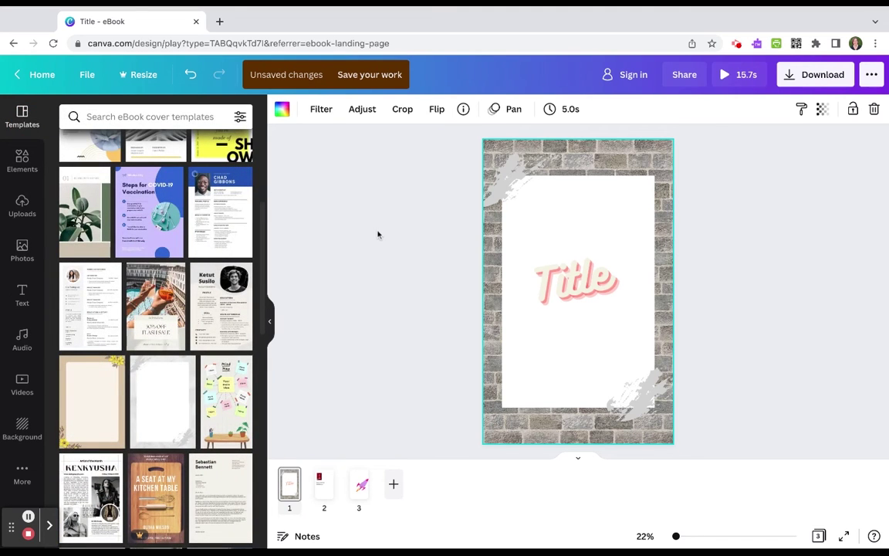
pyautogui.click(577, 461)
# Switch the download file type from MP4 Video to PDF Standard and download all 3 pages.
pyautogui.scroll(-3, 636, 340)
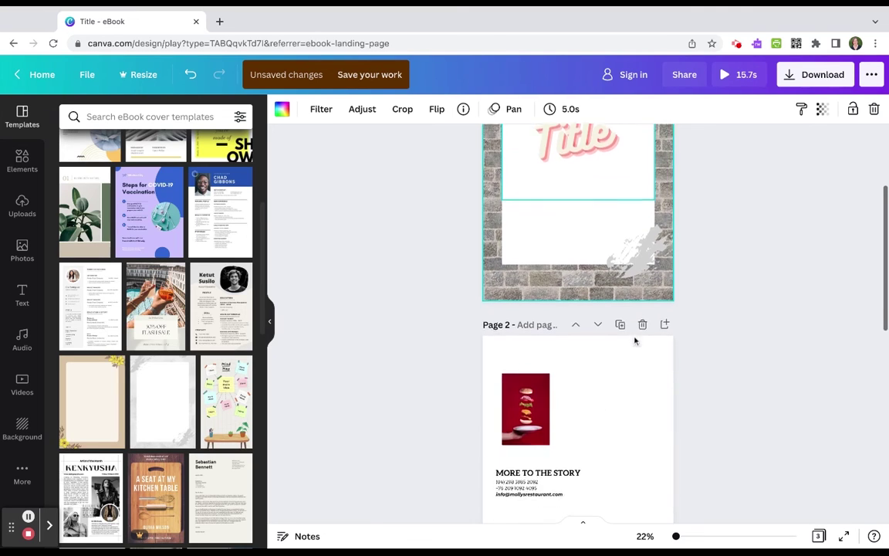
pyautogui.scroll(-5, 636, 340)
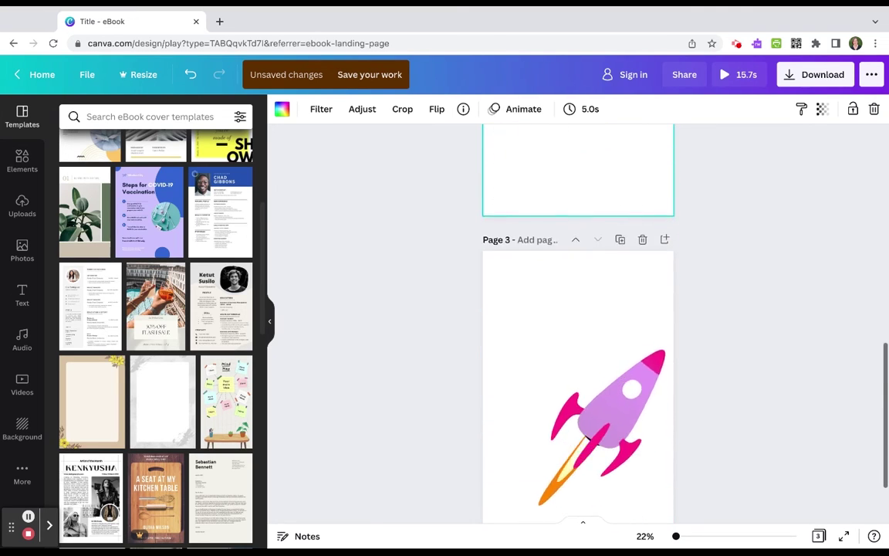
pyautogui.scroll(-2, 622, 303)
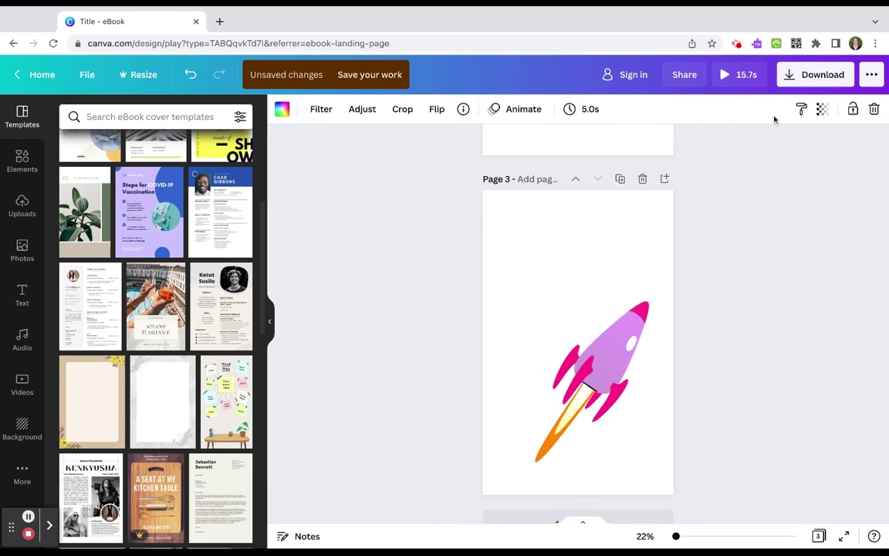
pyautogui.click(803, 74)
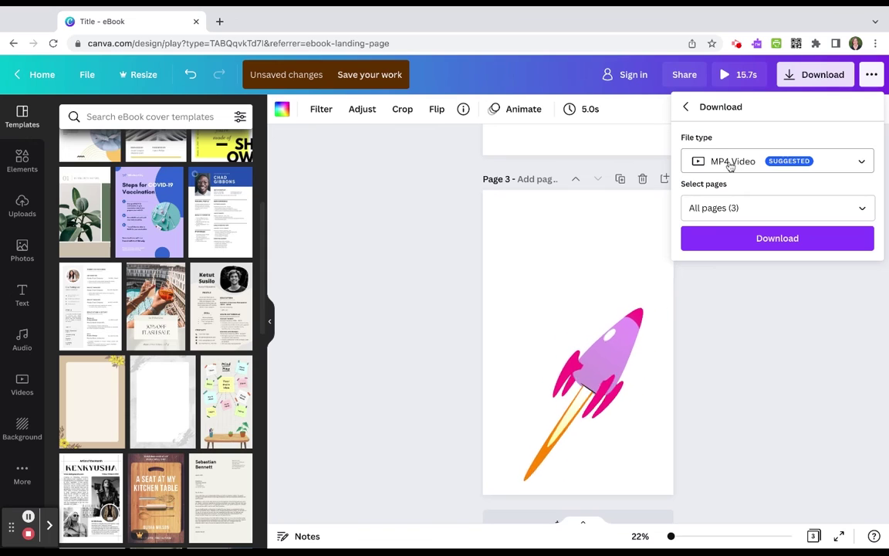
pyautogui.click(741, 162)
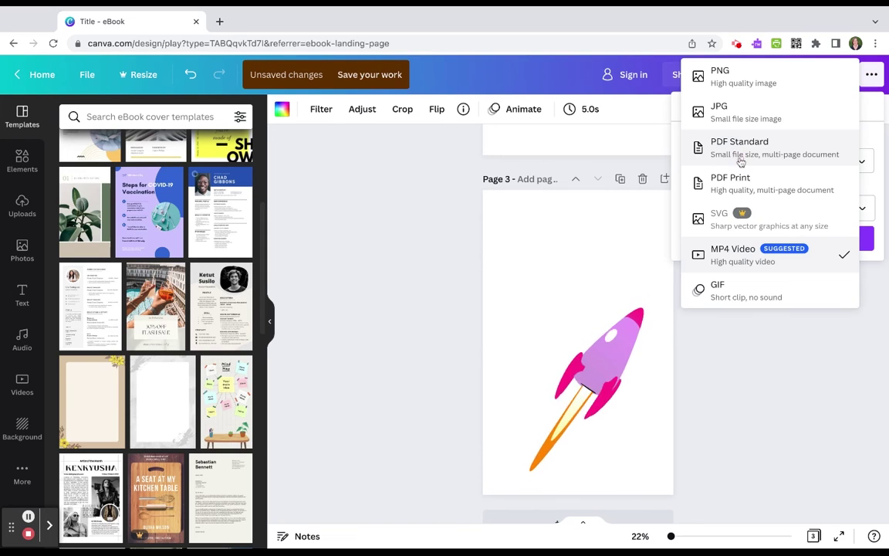
pyautogui.click(732, 147)
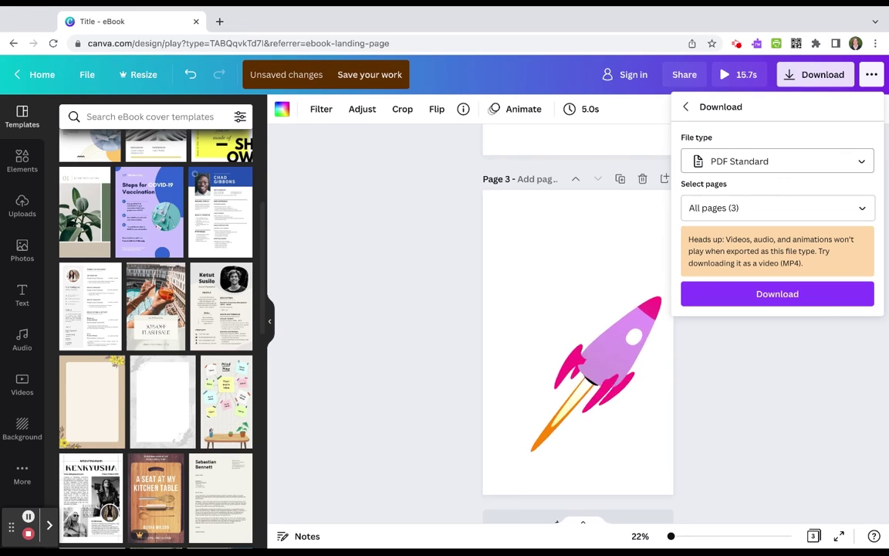
pyautogui.click(758, 297)
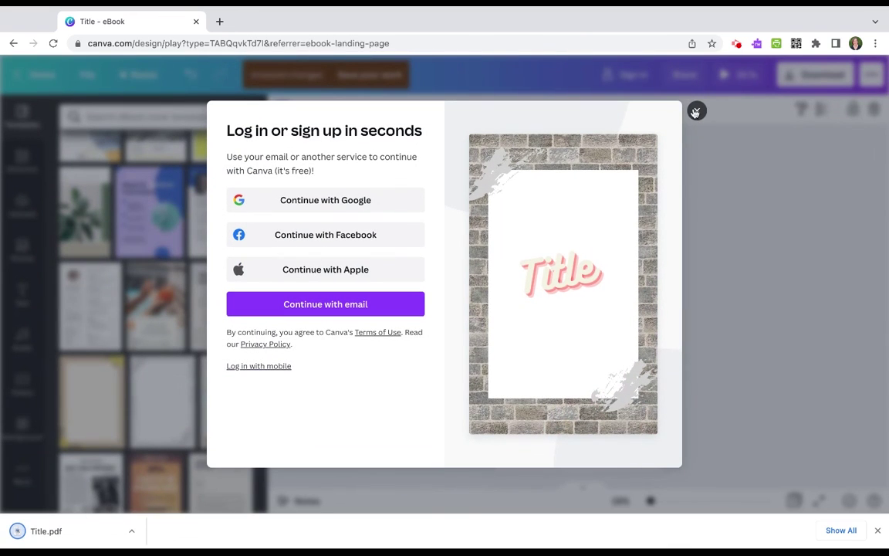
pyautogui.click(697, 110)
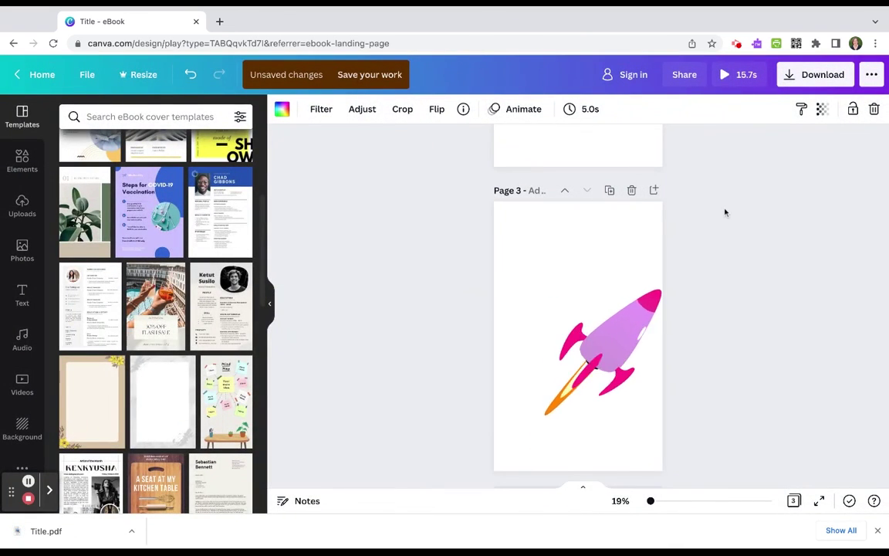